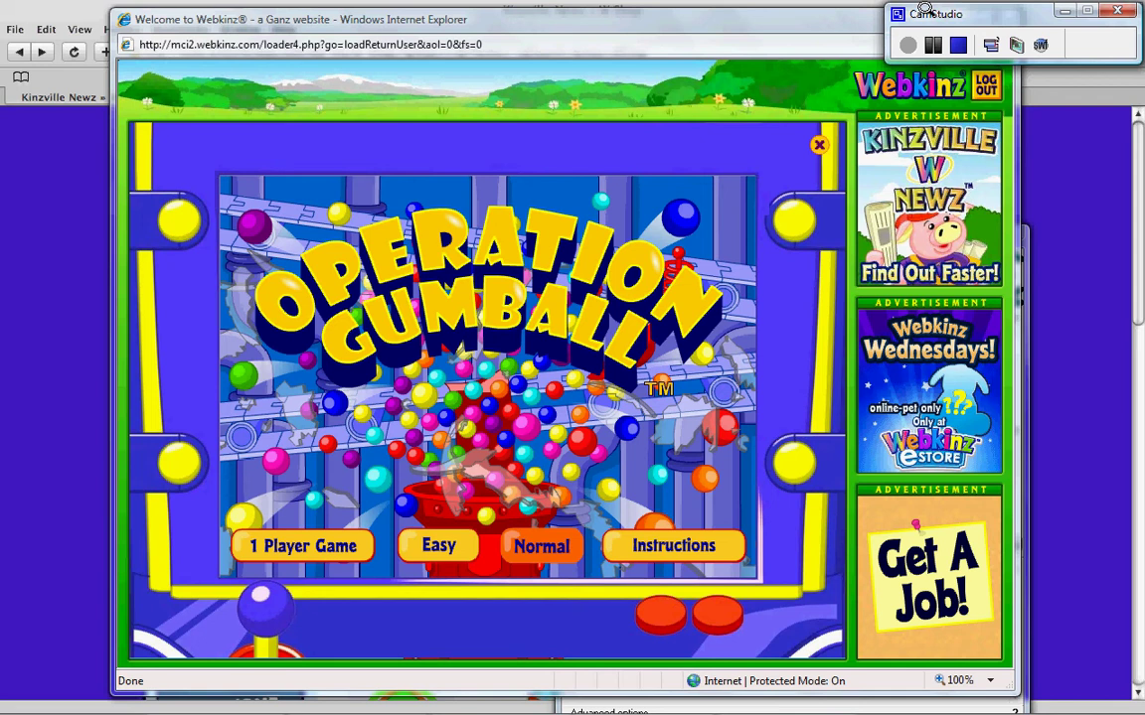
Step: Clear Cheat Engine's previous scan results with New Scan, then return to the Operation Gumball title screen
{"action": "mouse_move", "coordinate": [502, 705]}
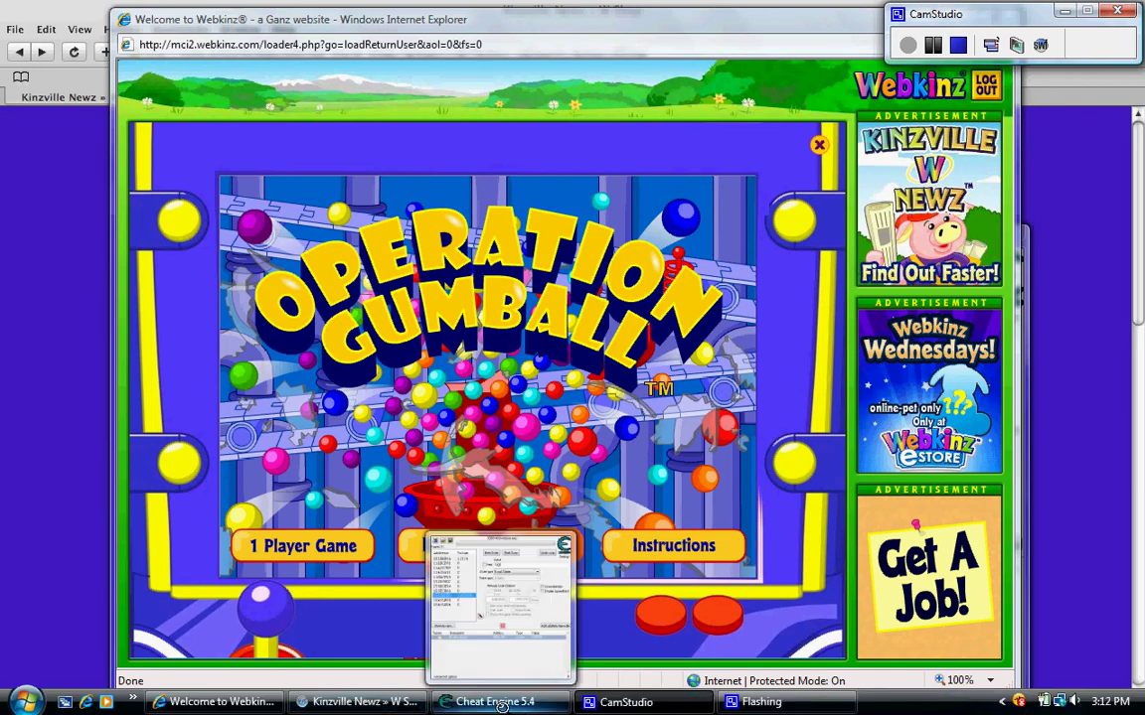
{"action": "left_click", "coordinate": [497, 703]}
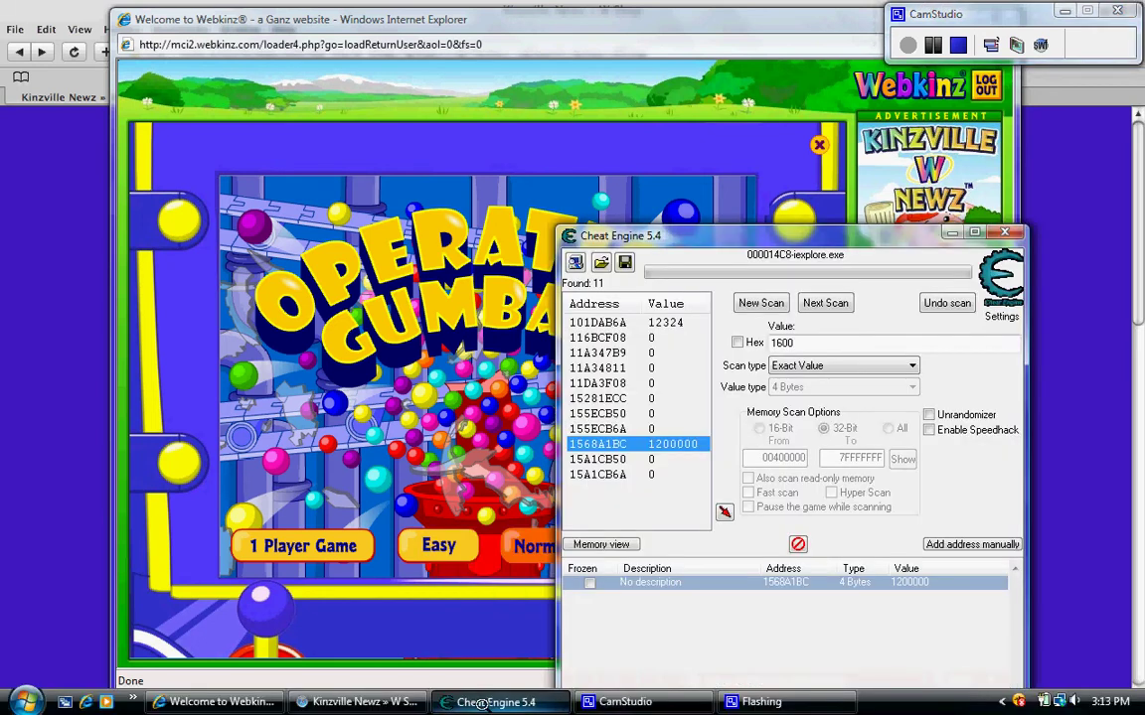
{"action": "left_click", "coordinate": [761, 303]}
{"action": "mouse_move", "coordinate": [656, 235]}
{"action": "left_mouse_down"}
{"action": "mouse_move", "coordinate": [520, 201]}
{"action": "mouse_move", "coordinate": [430, 87]}
{"action": "mouse_move", "coordinate": [461, 106]}
{"action": "left_mouse_up"}
{"action": "left_click", "coordinate": [438, 10]}
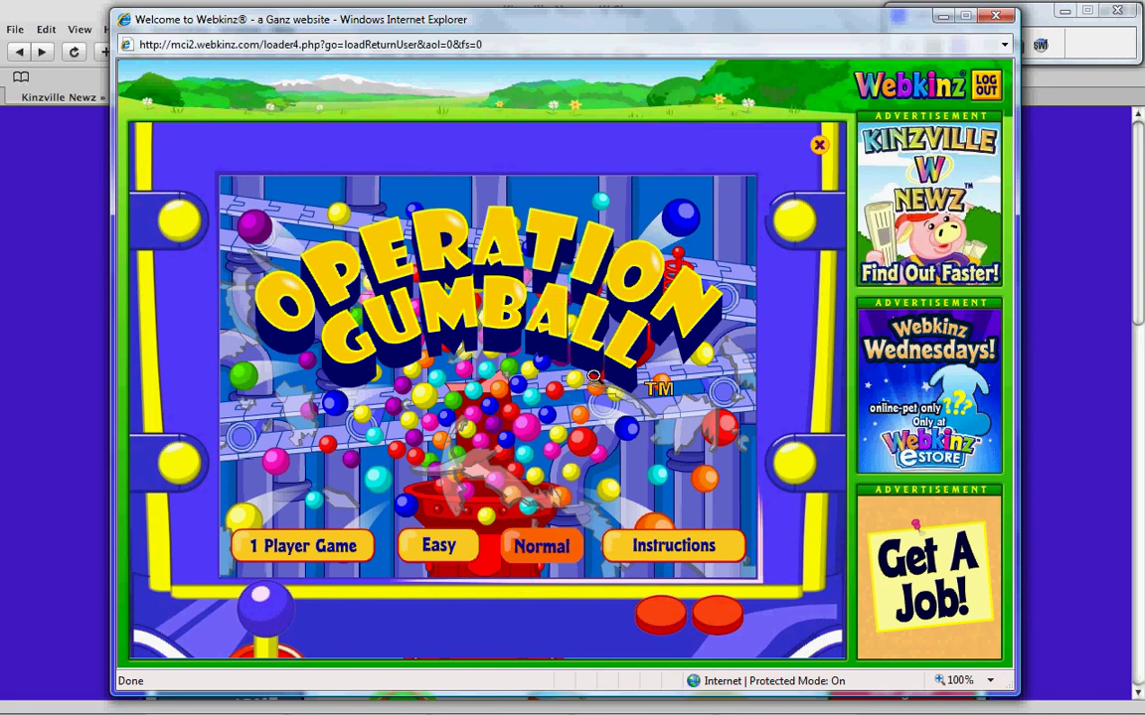
Step: Run a first scan for the 4-byte value 0, finding 78221049 addresses
{"action": "mouse_move", "coordinate": [527, 711]}
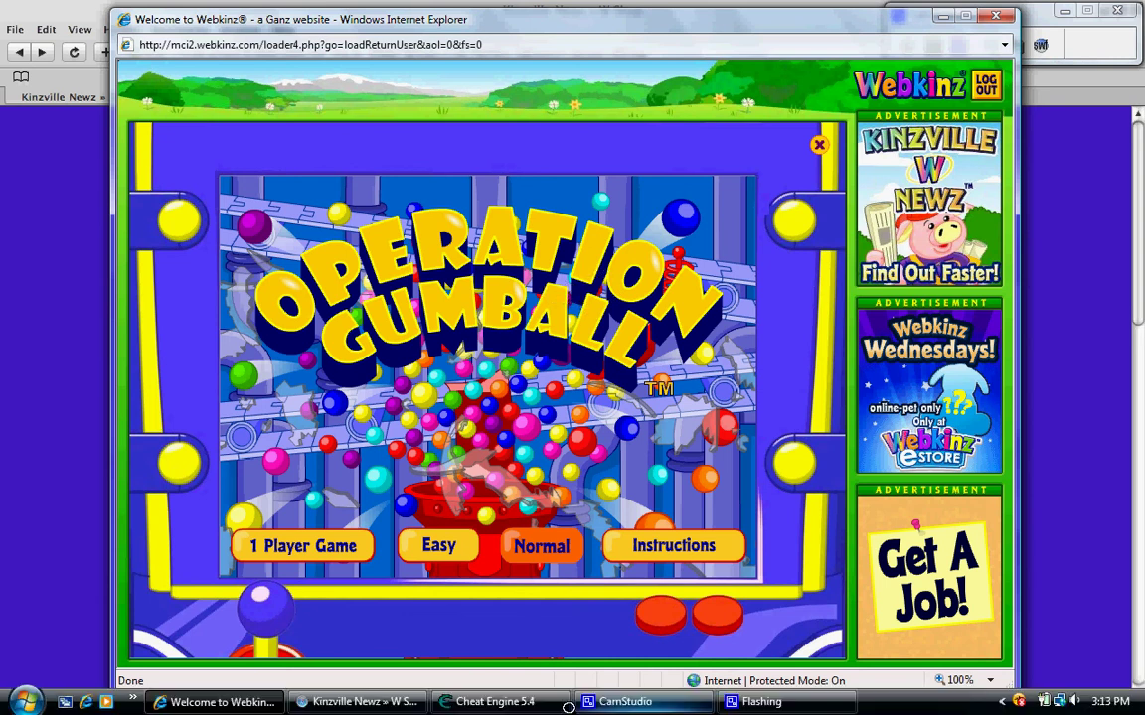
{"action": "left_click", "coordinate": [494, 701]}
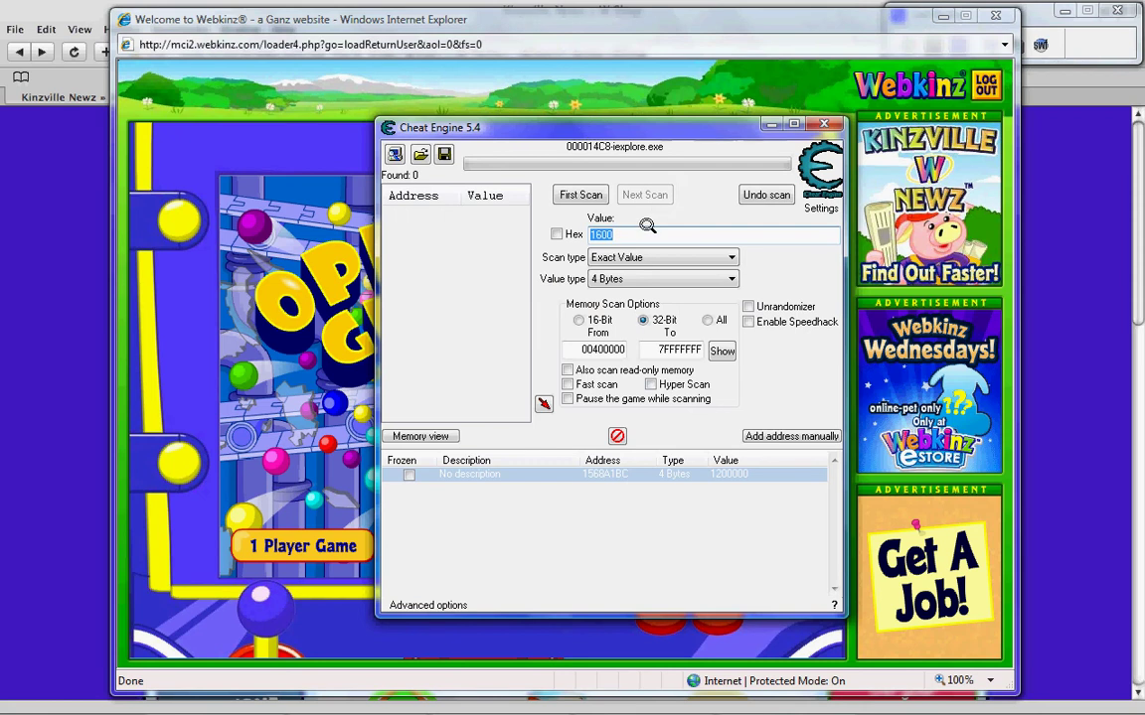
{"action": "type", "text": "0"}
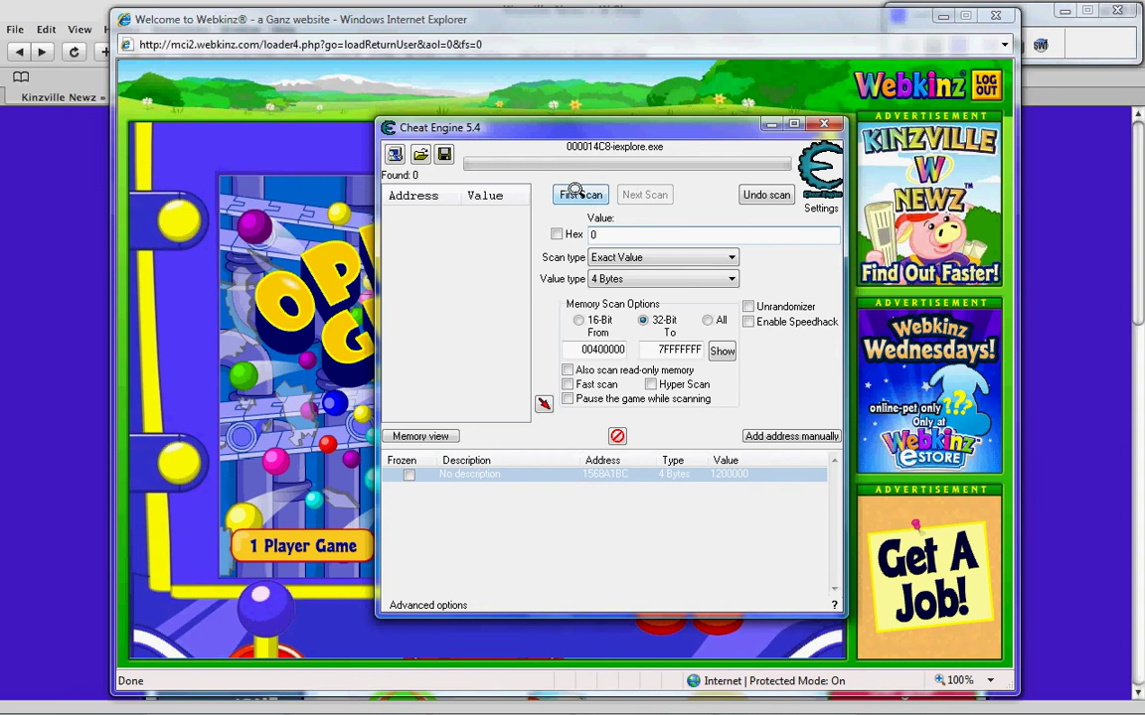
{"action": "left_click", "coordinate": [580, 195]}
{"action": "mouse_move", "coordinate": [557, 125]}
{"action": "left_mouse_down"}
{"action": "mouse_move", "coordinate": [621, 167]}
{"action": "mouse_move", "coordinate": [769, 149]}
{"action": "mouse_move", "coordinate": [831, 131]}
{"action": "mouse_move", "coordinate": [830, 120]}
{"action": "left_mouse_up"}
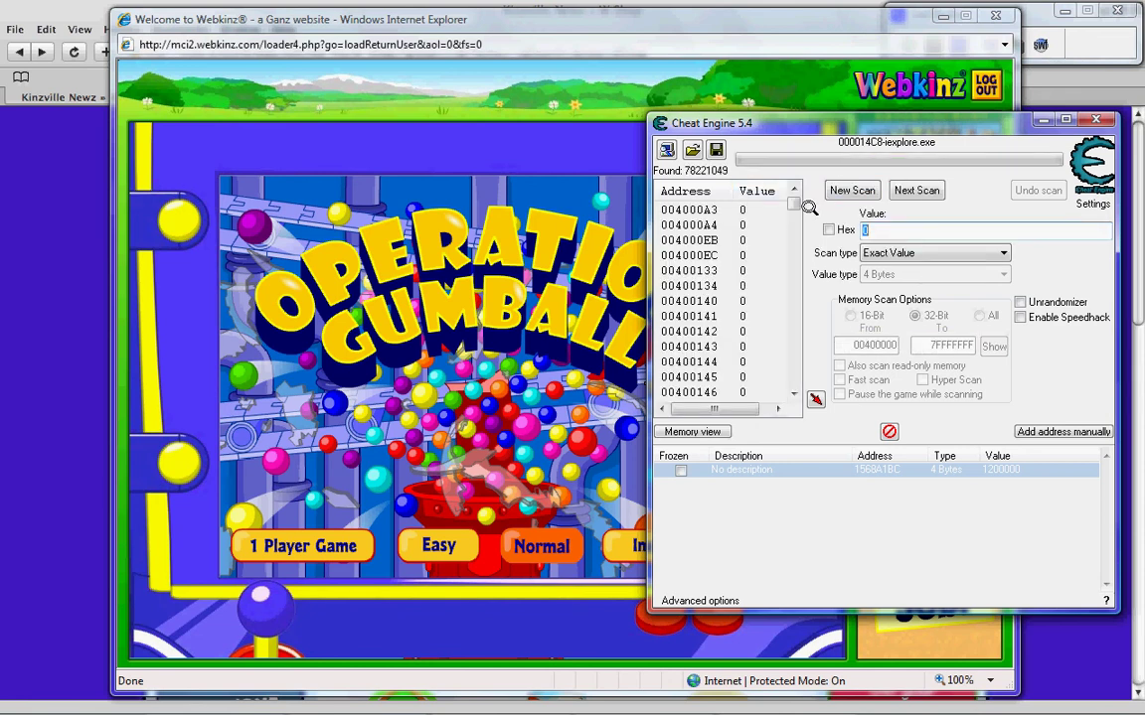
Step: Start a 1 Player Operation Gumball game and enter the code 2030 to score points
{"action": "left_click", "coordinate": [484, 204]}
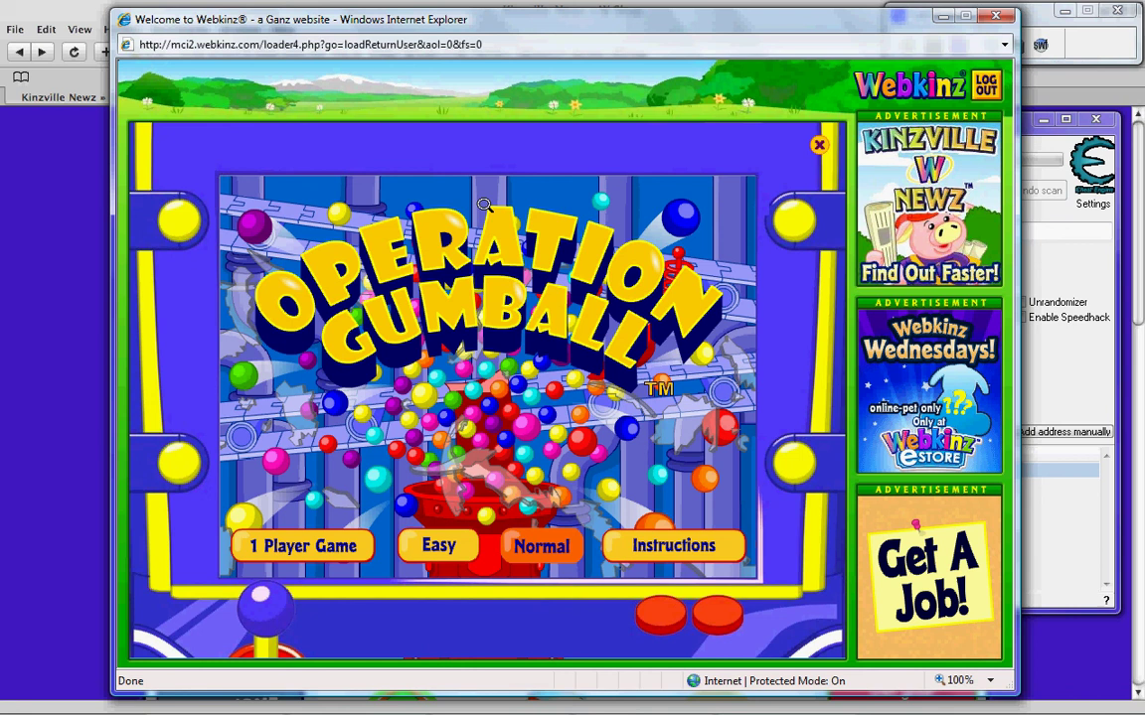
{"action": "left_click", "coordinate": [290, 534]}
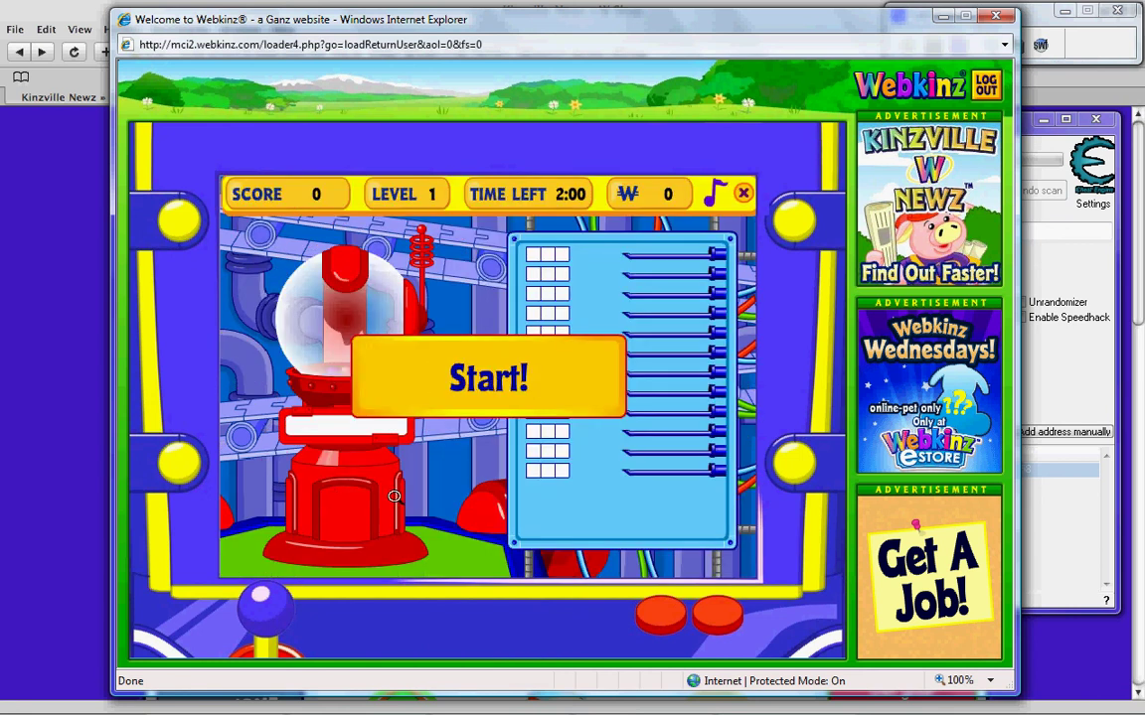
{"action": "type", "text": "2"}
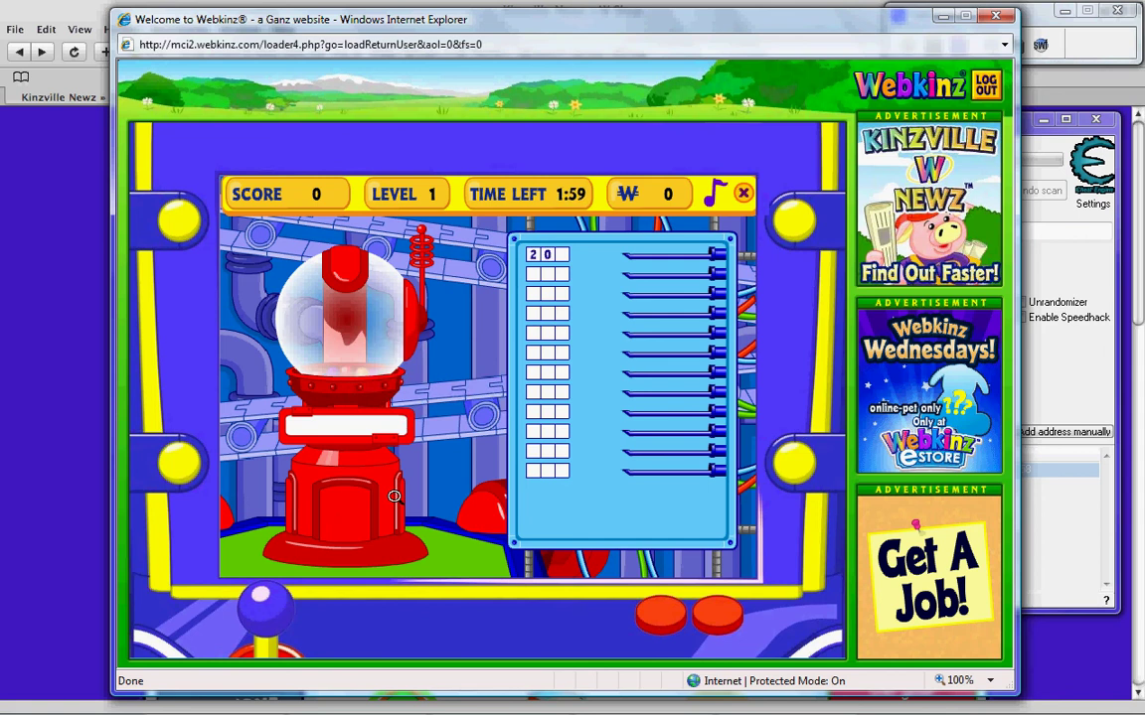
{"action": "type", "text": "0"}
{"action": "type", "text": "3"}
{"action": "type", "text": "0"}
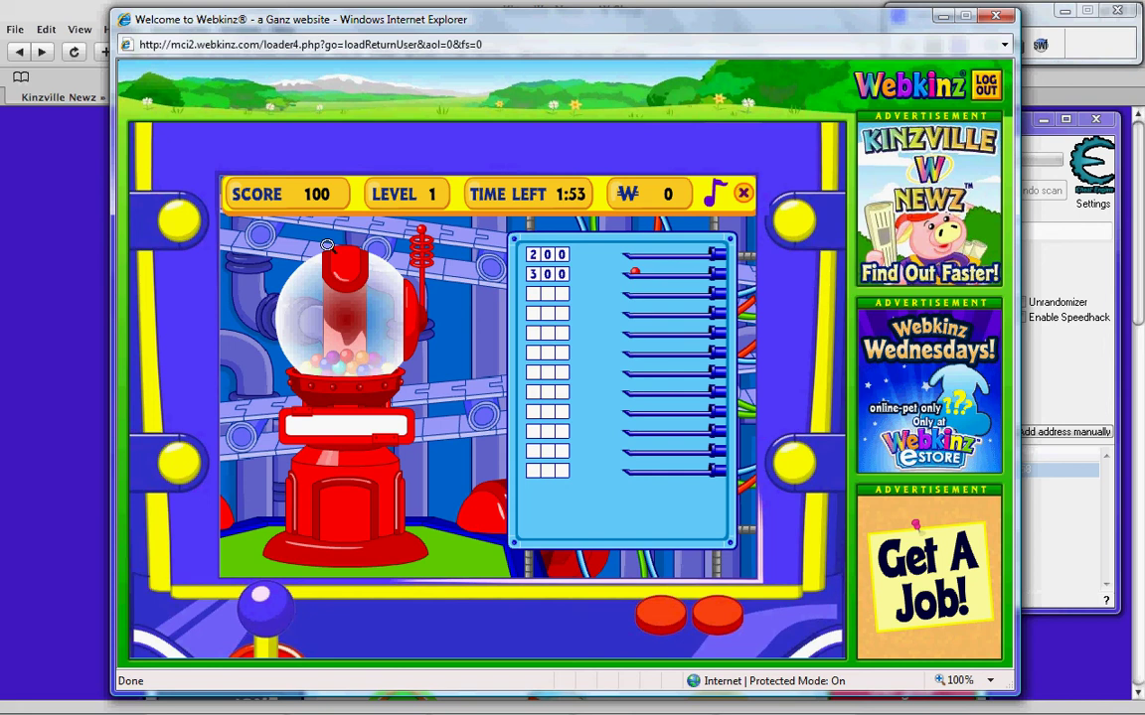
Step: Run a Next Scan for the value 800, narrowing the results to 4 addresses
{"action": "mouse_move", "coordinate": [501, 705]}
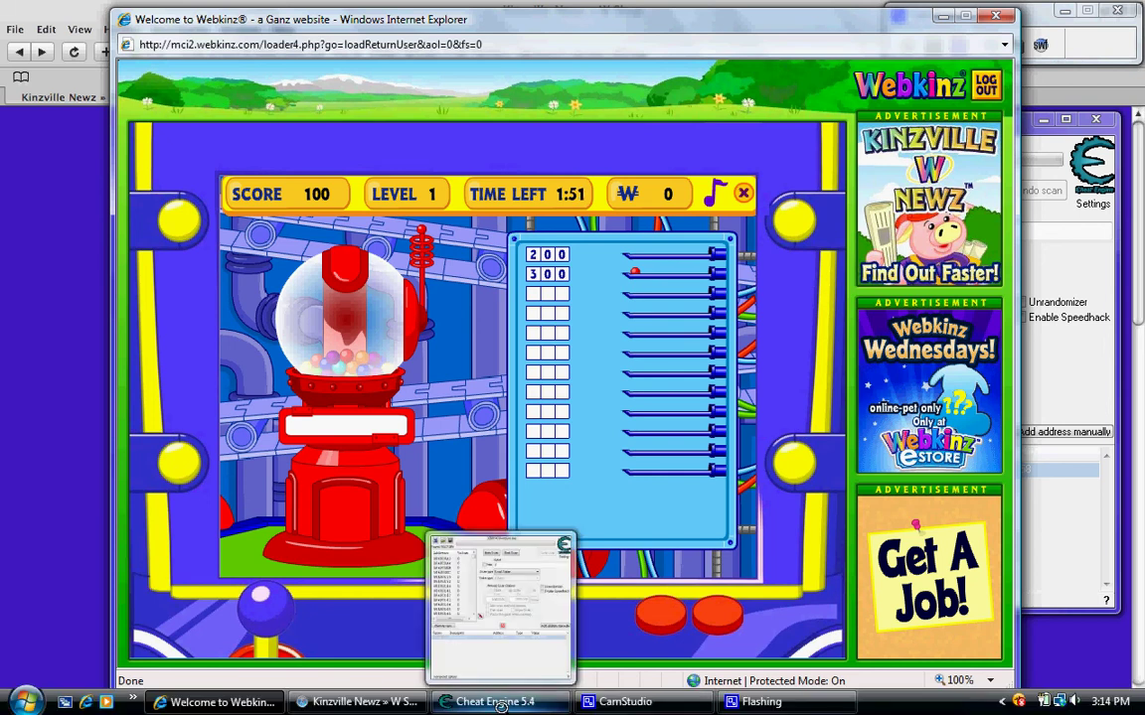
{"action": "left_click", "coordinate": [502, 703]}
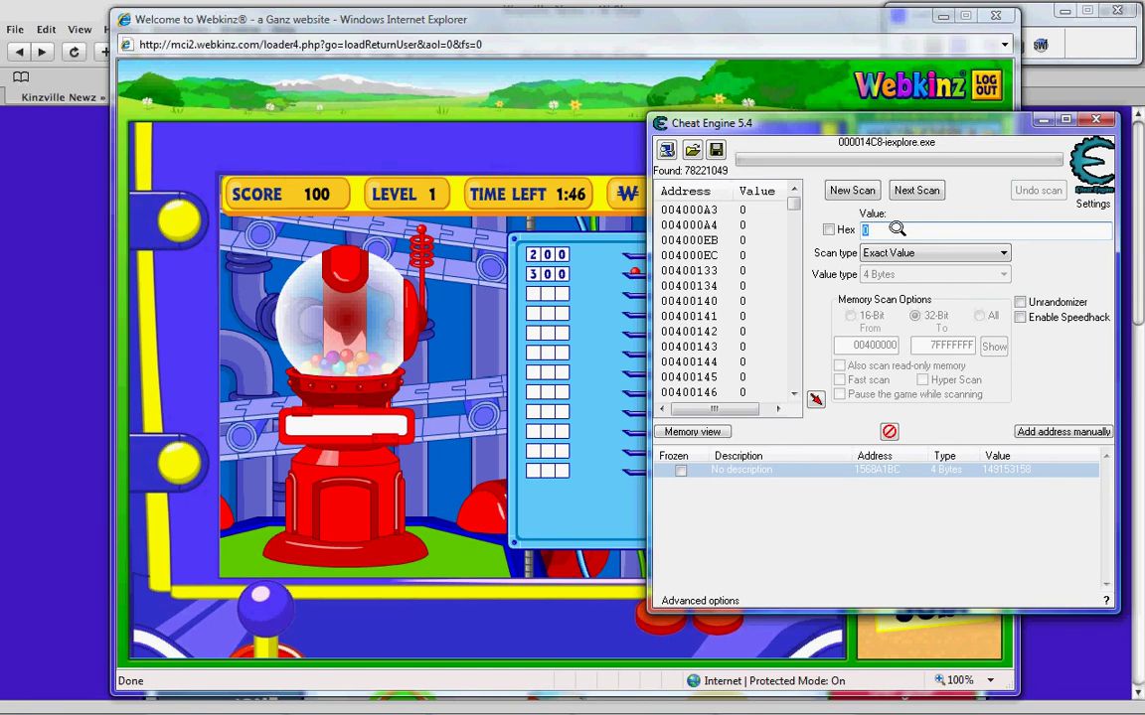
{"action": "type", "text": "80"}
{"action": "type", "text": "0"}
{"action": "left_click", "coordinate": [919, 190]}
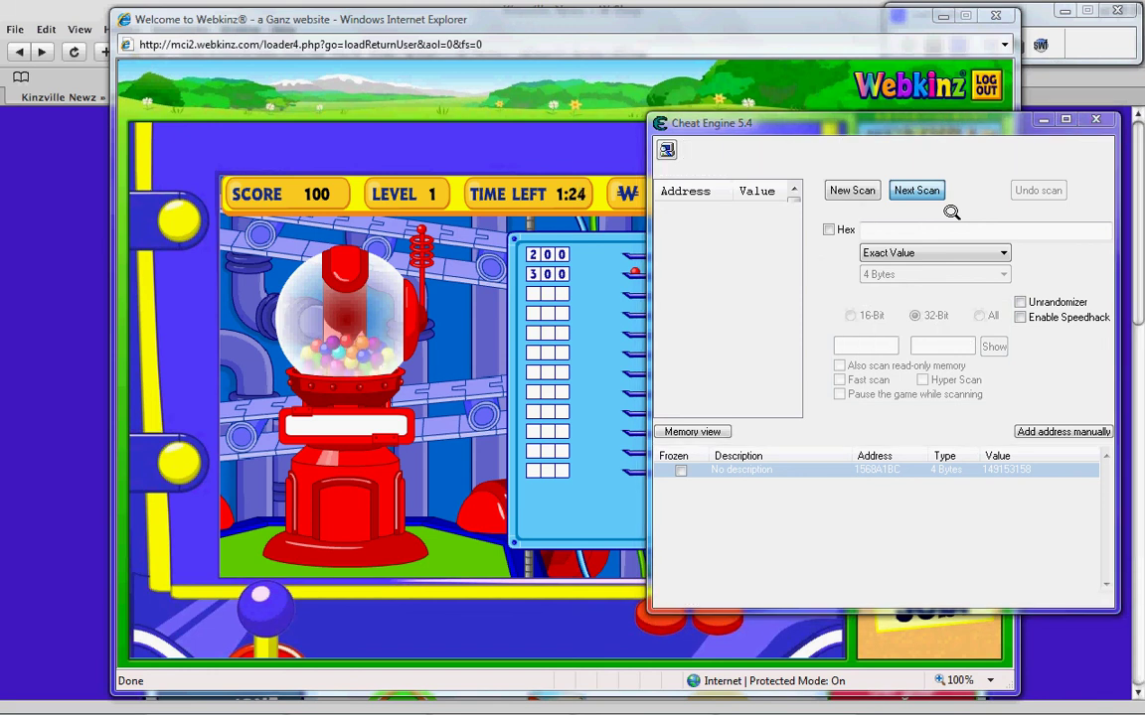
{"action": "mouse_move", "coordinate": [759, 682]}
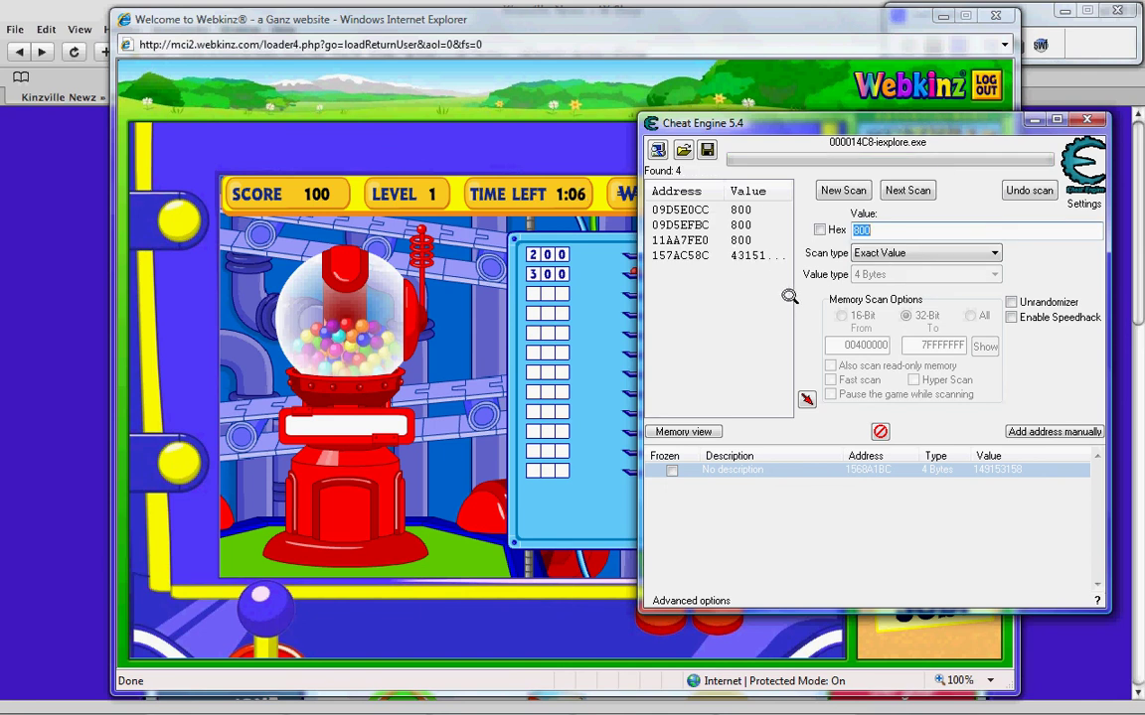
Step: Add address 09D5E0CC to the saved list and set its value to 1200000
{"action": "left_click", "coordinate": [736, 205]}
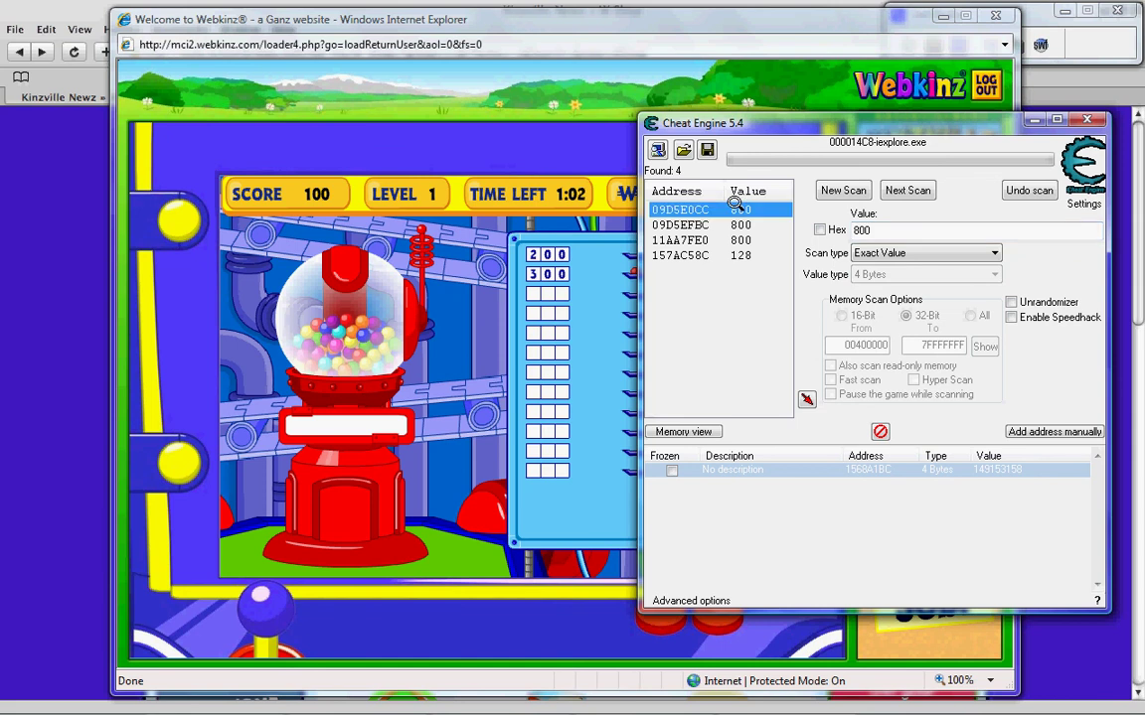
{"action": "double_click", "coordinate": [736, 207]}
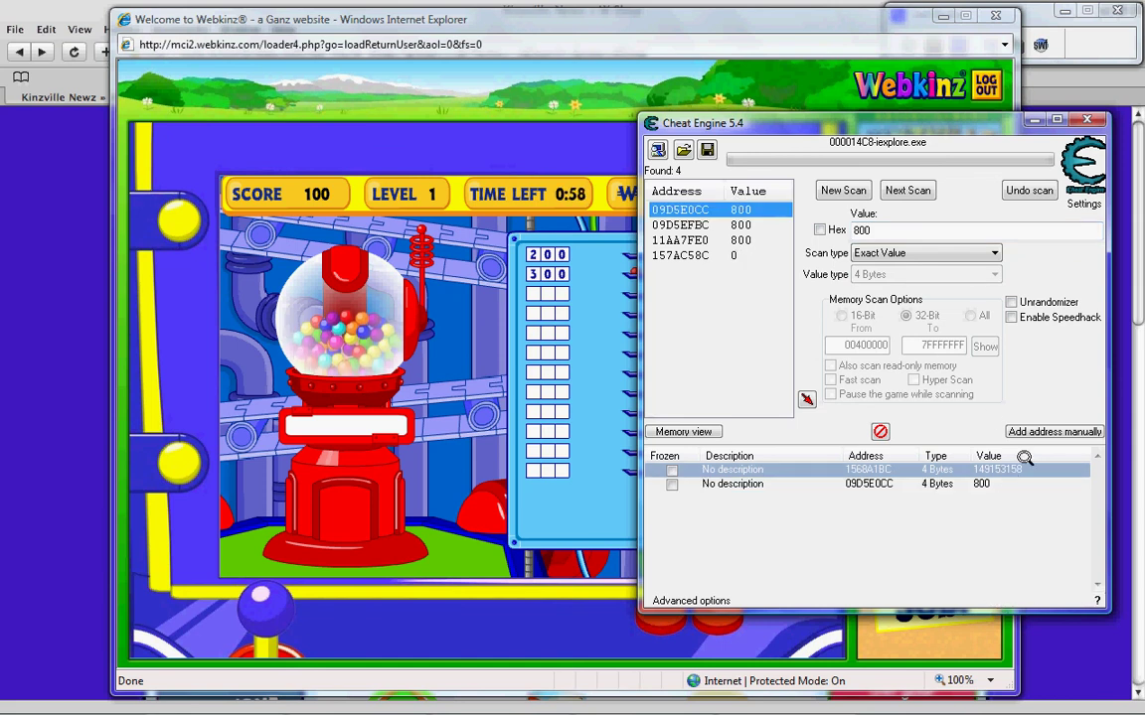
{"action": "double_click", "coordinate": [980, 483]}
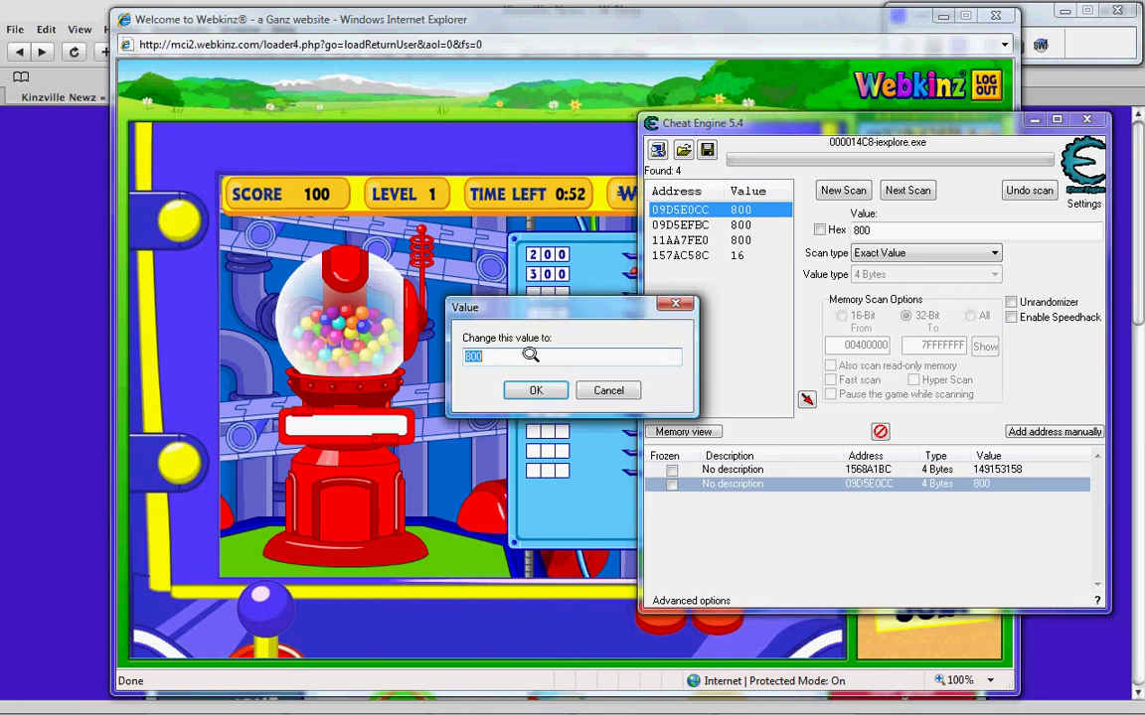
{"action": "type", "text": "12"}
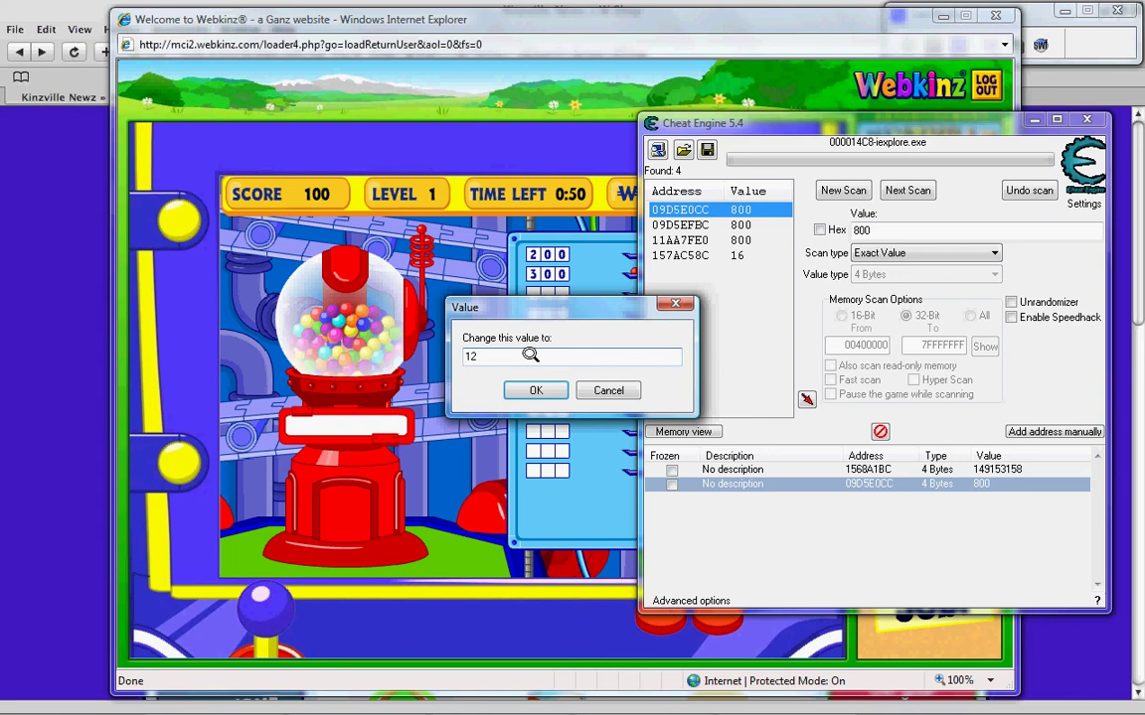
{"action": "type", "text": "0"}
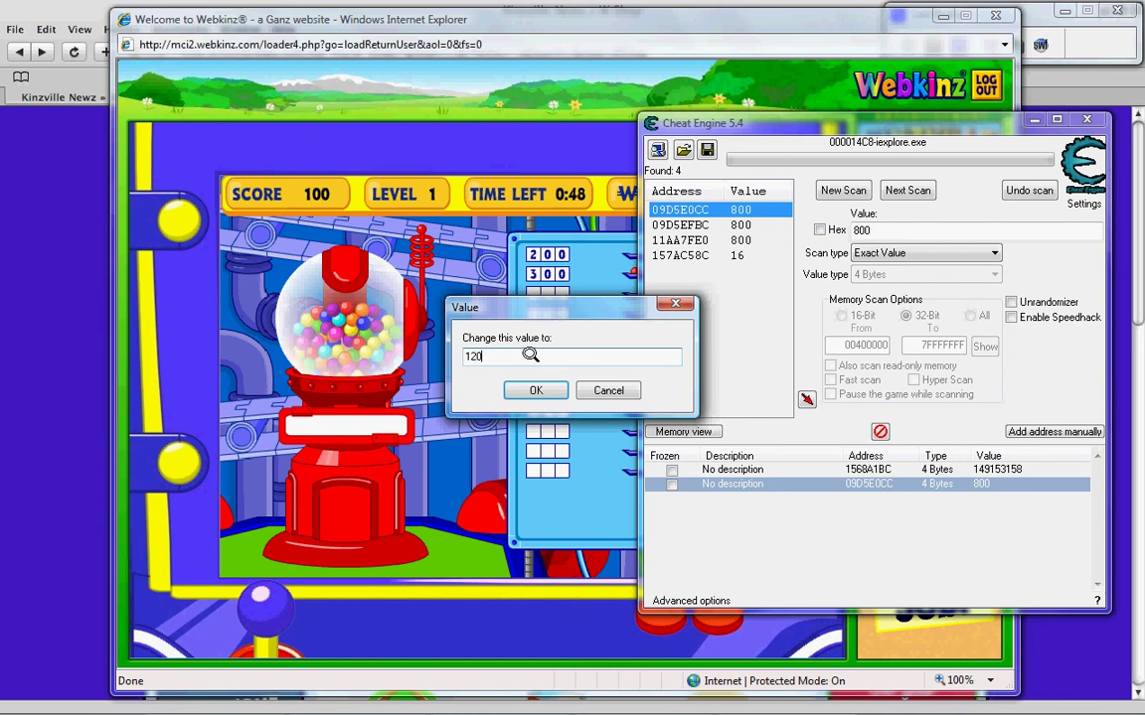
{"action": "type", "text": "000"}
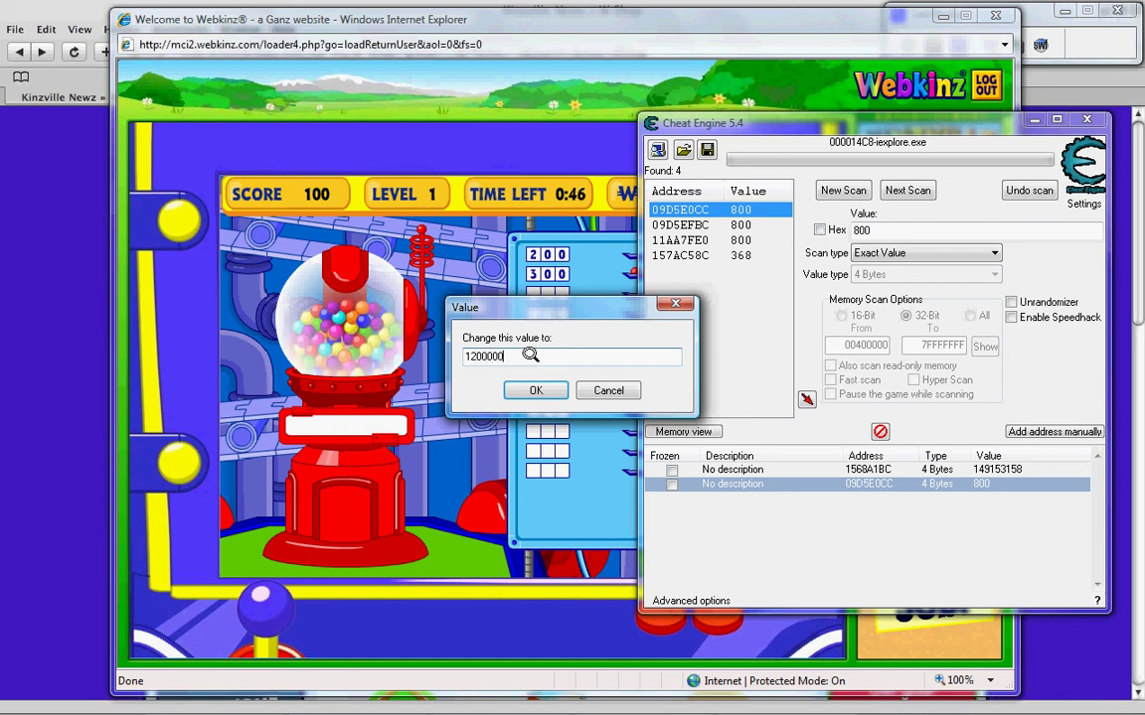
{"action": "left_click", "coordinate": [535, 389]}
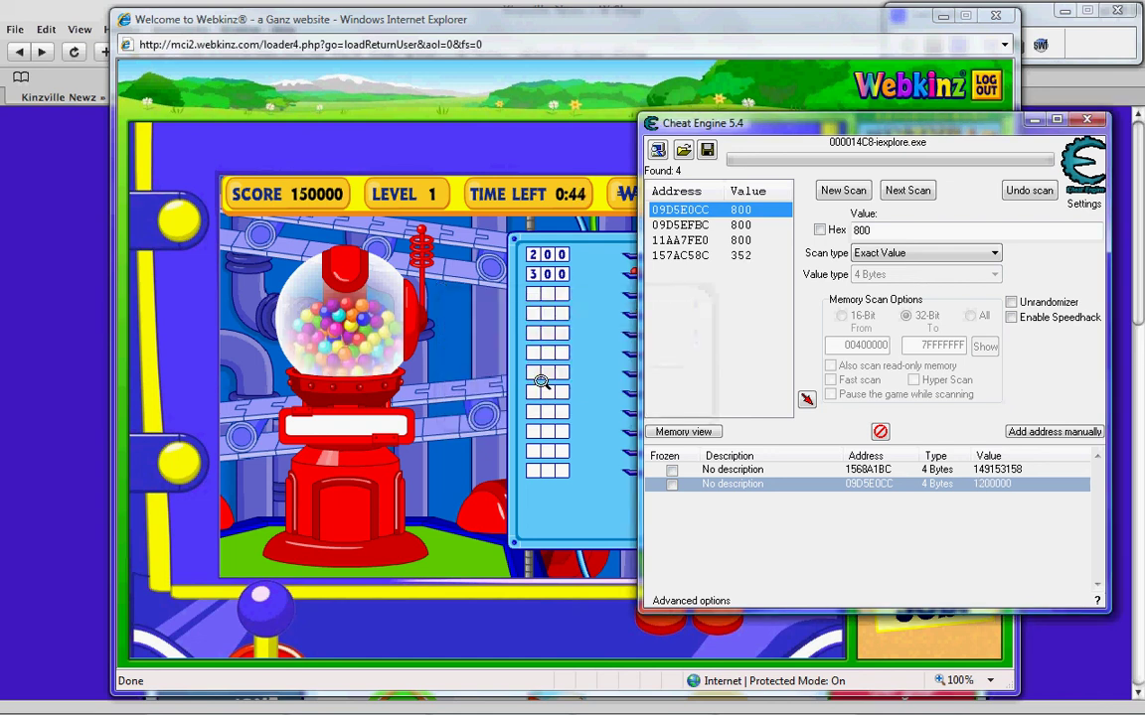
Step: End the Operation Gumball round, reaching Game Over with score 150000 and 500 KinzCash
{"action": "left_click", "coordinate": [431, 143]}
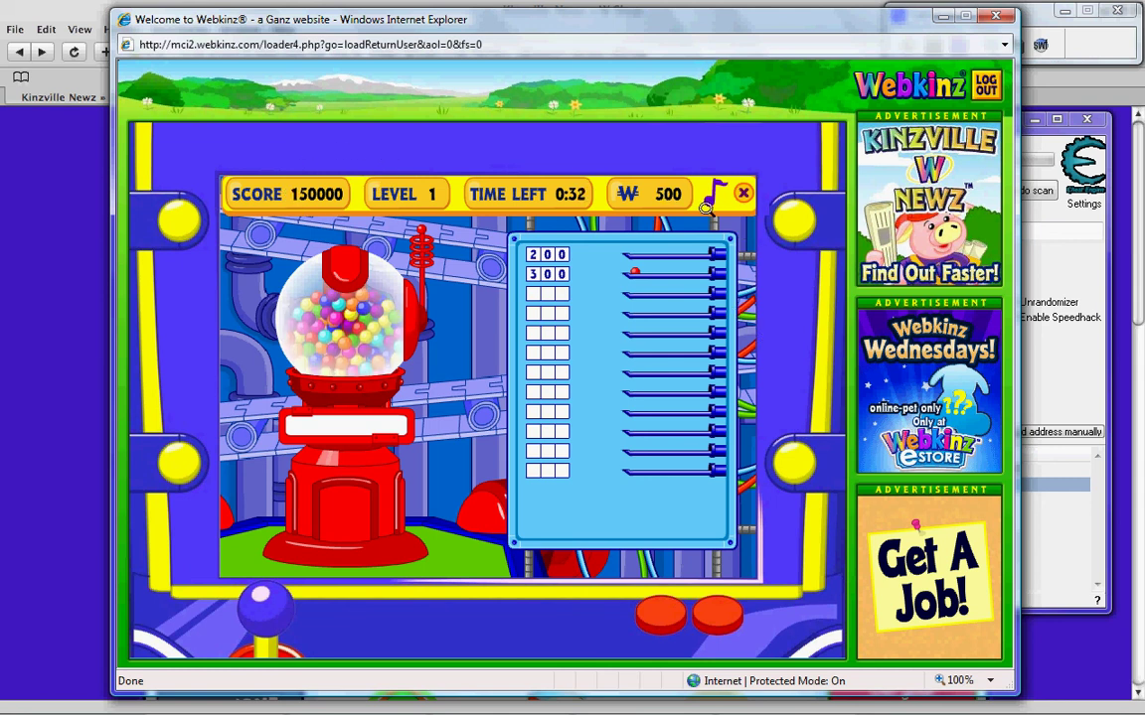
{"action": "left_click", "coordinate": [738, 192]}
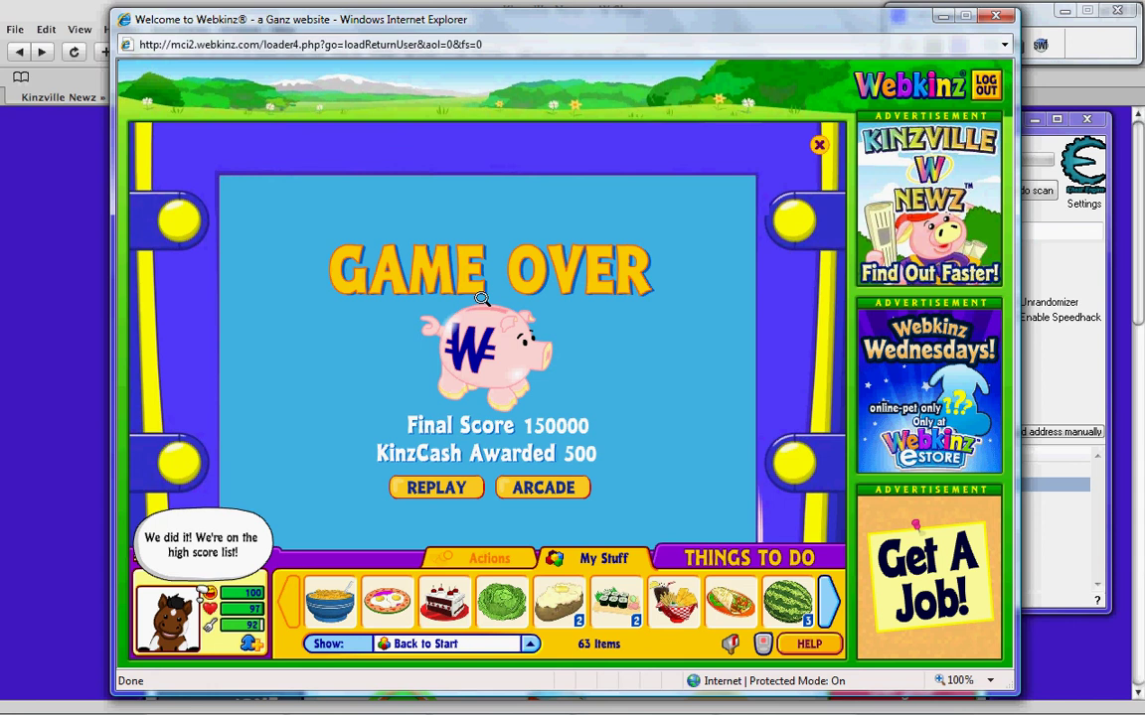
Step: Return the game to its title screen and clear Cheat Engine's found-address results
{"action": "left_click", "coordinate": [436, 488]}
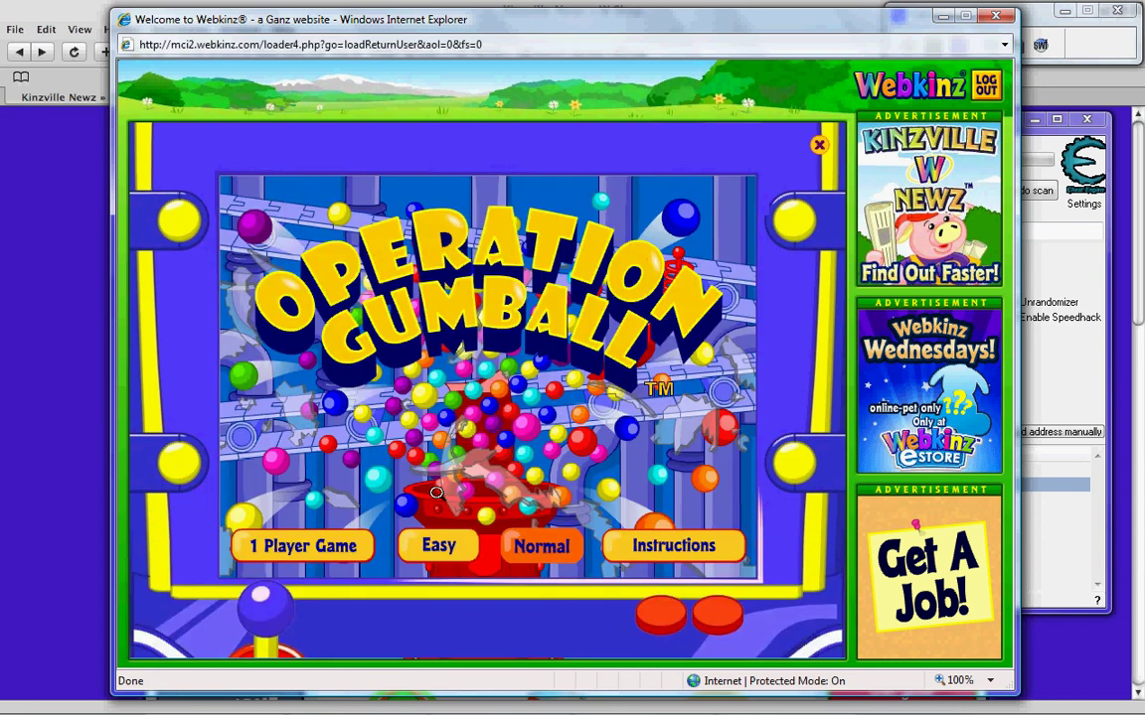
{"action": "left_click", "coordinate": [782, 702]}
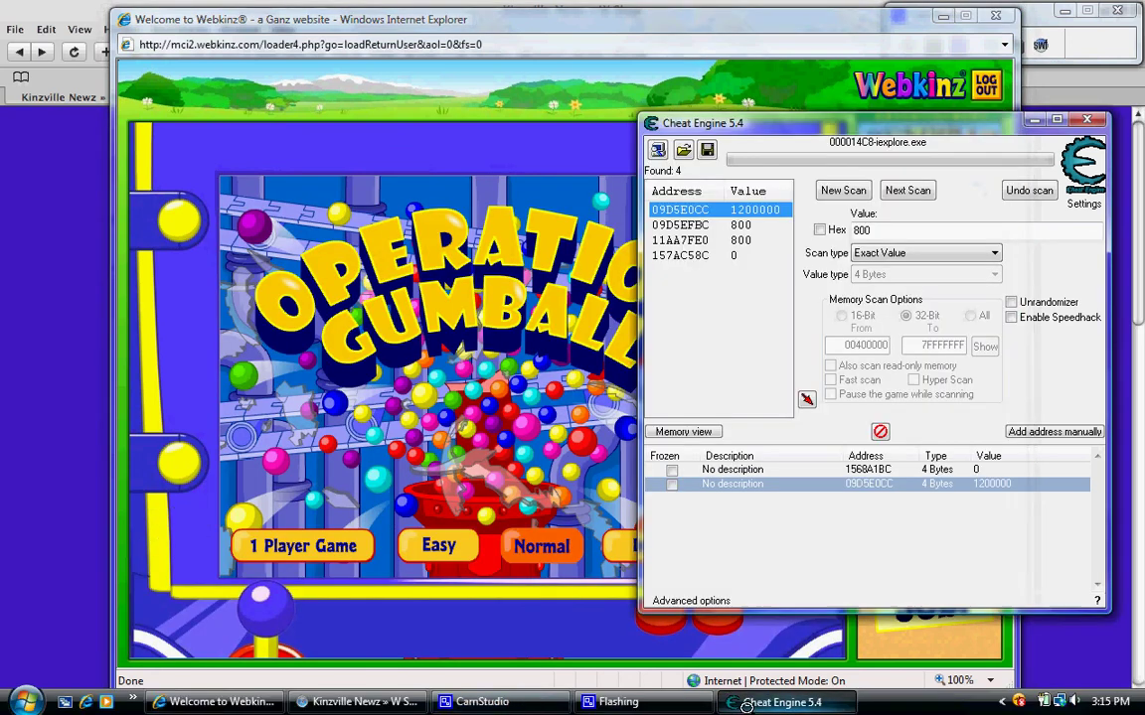
{"action": "left_click", "coordinate": [841, 190]}
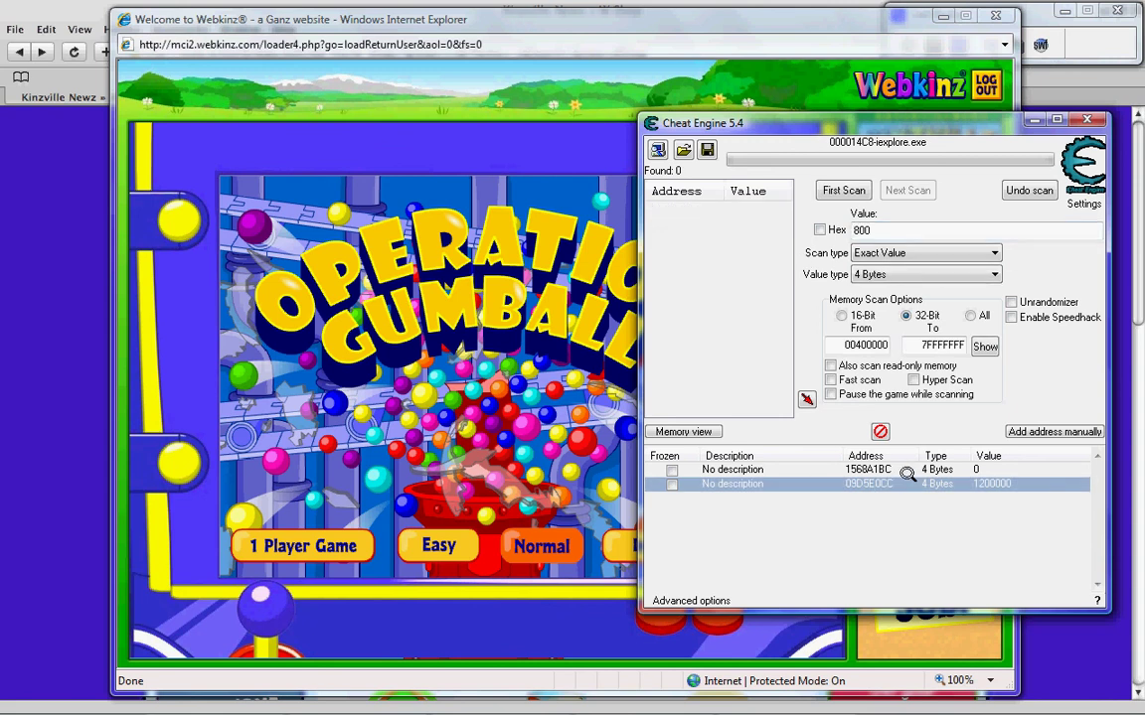
Step: Delete both saved addresses, 09D5E0CC and 1568A1BC, from the address list
{"action": "key", "text": "Delete"}
{"action": "left_click", "coordinate": [527, 387]}
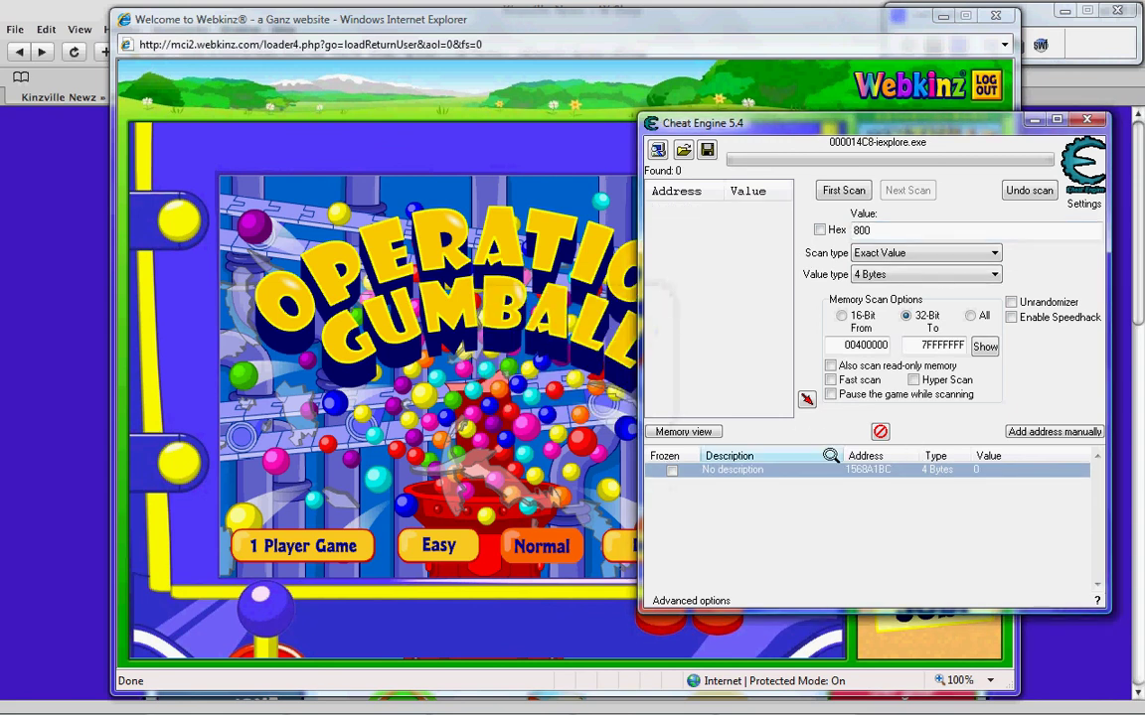
{"action": "key", "text": "Delete"}
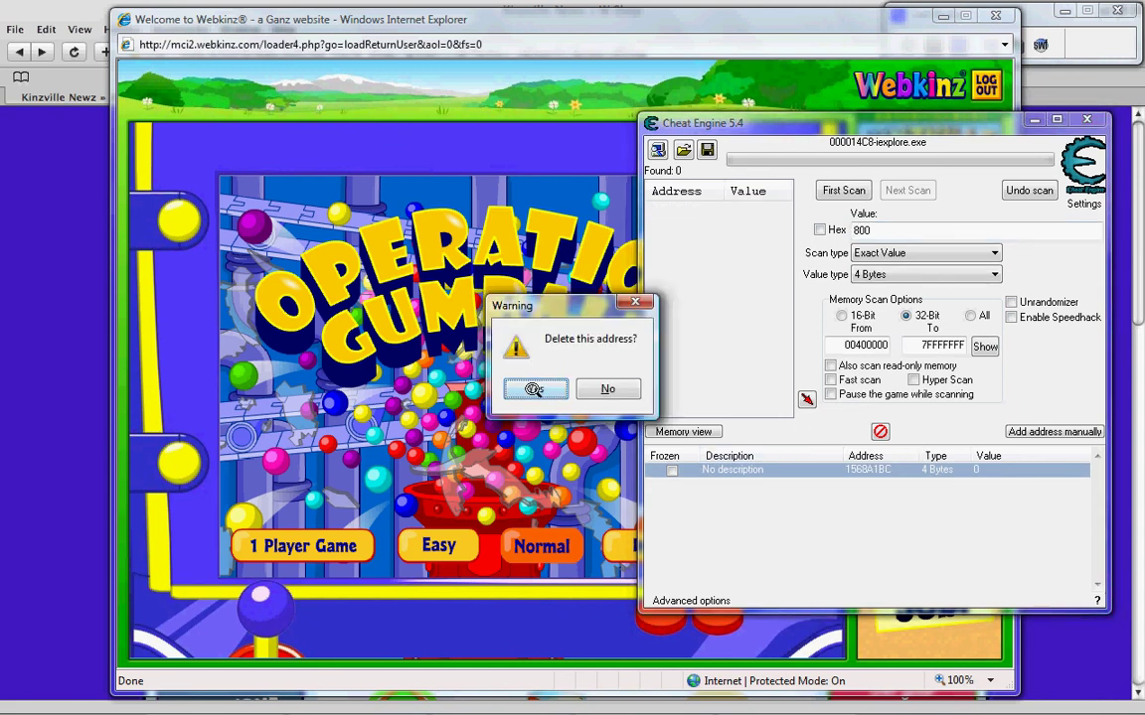
{"action": "left_click", "coordinate": [532, 389]}
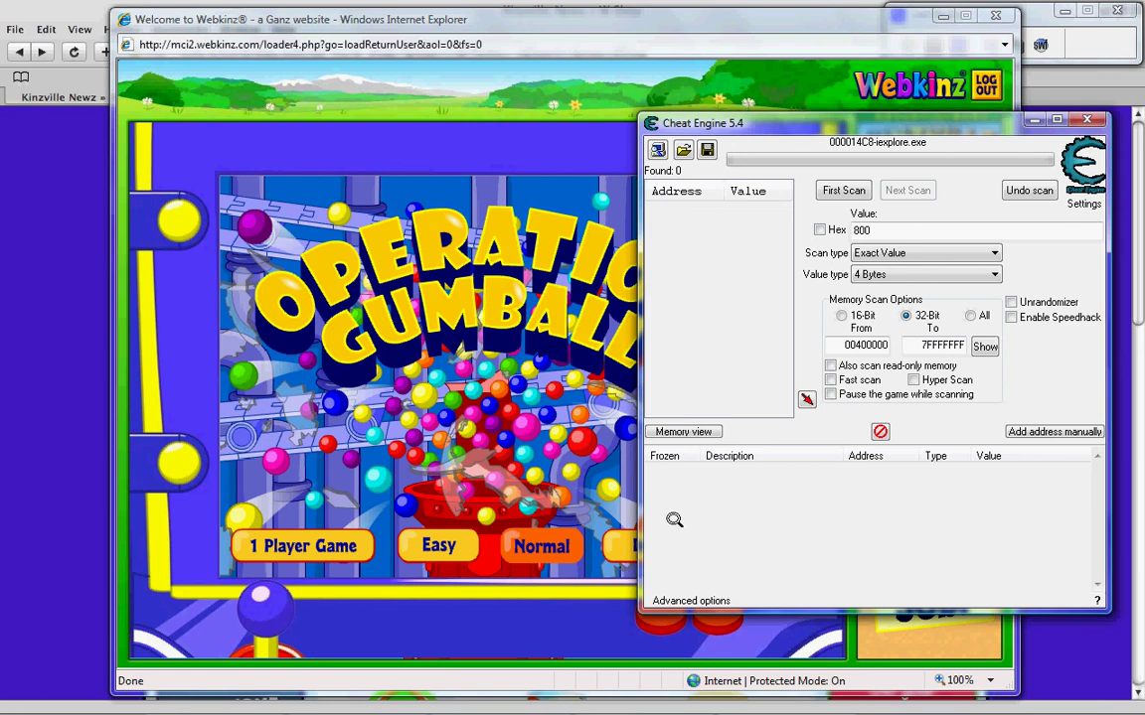